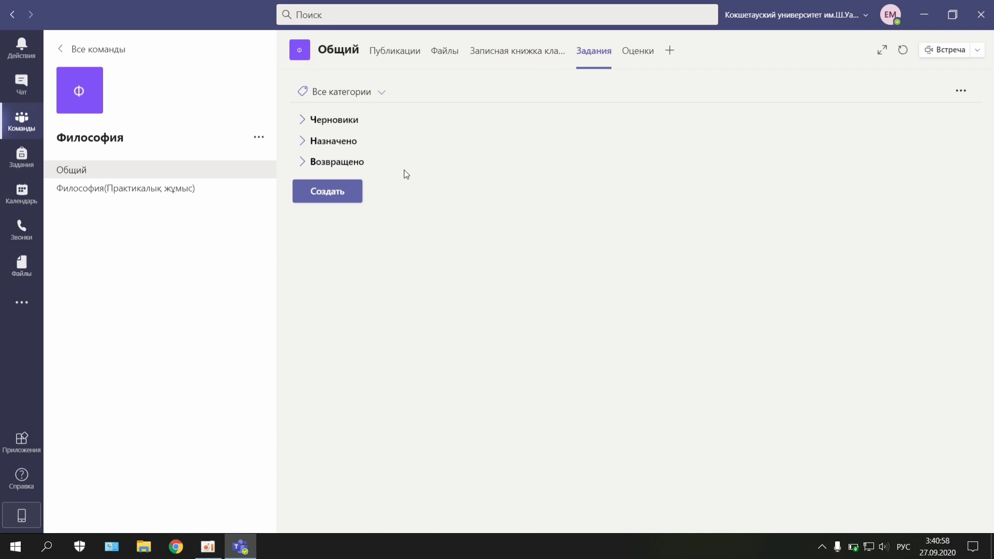
Step: Create a new assignment for the Философия class with the title "Ортағасырлық философия"
left_click(339, 195)
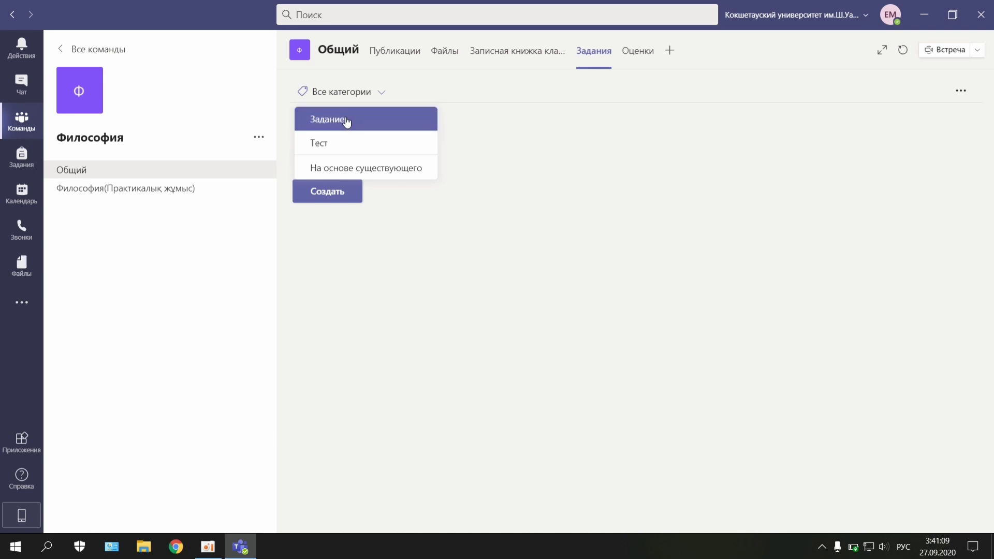
left_click(346, 121)
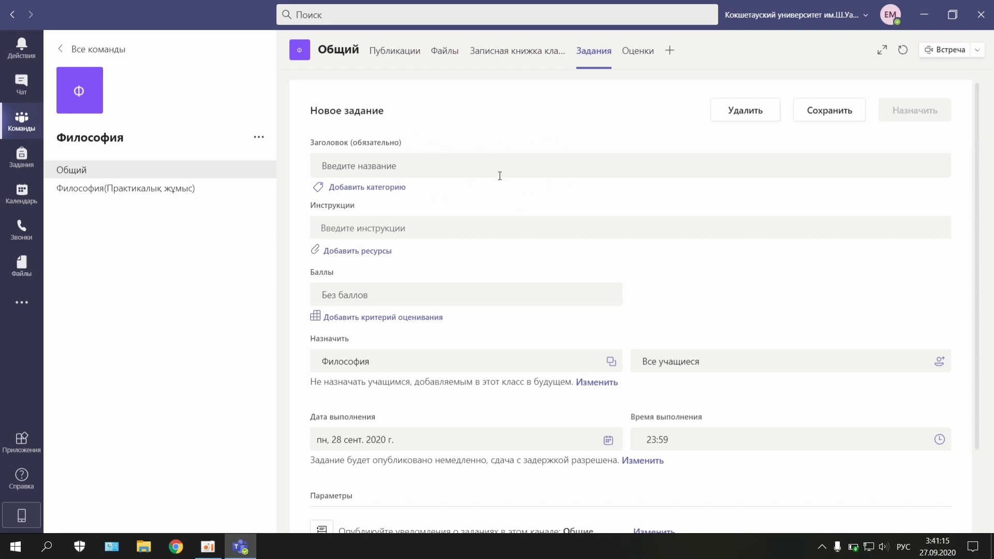
left_click(470, 168)
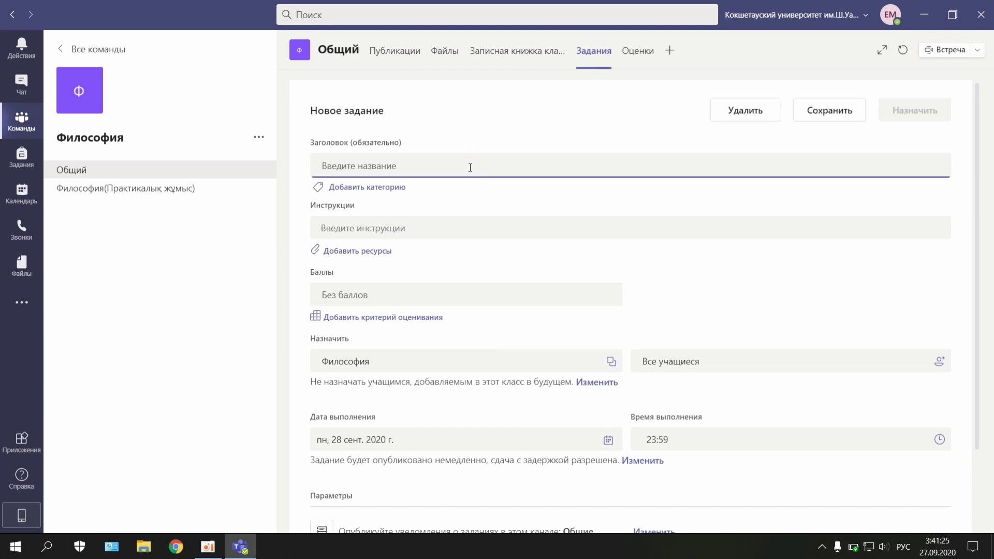
type("Ортағасырлық философия")
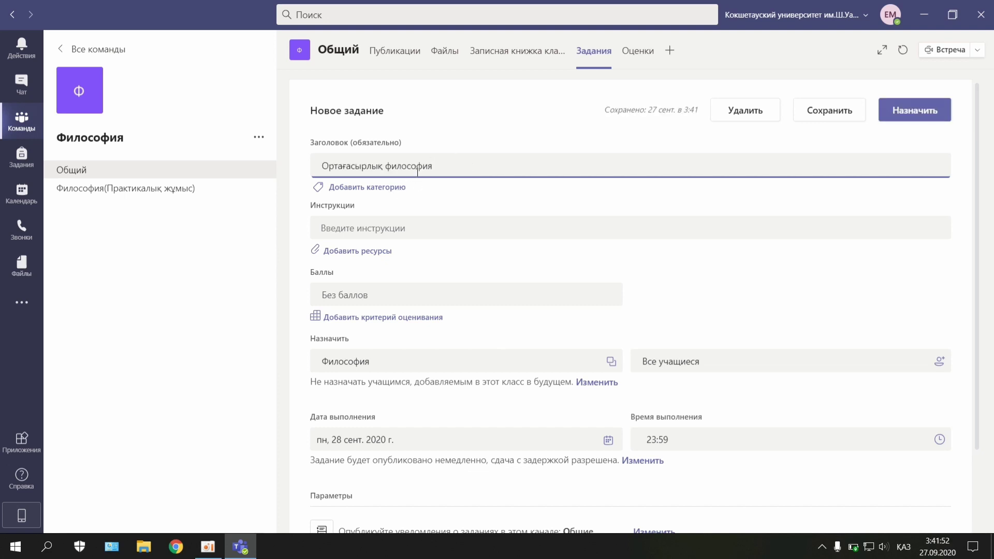
Step: Add the category "үй жұмысы" to the assignment
left_click(366, 191)
left_click(355, 213)
type("үй жұмысы")
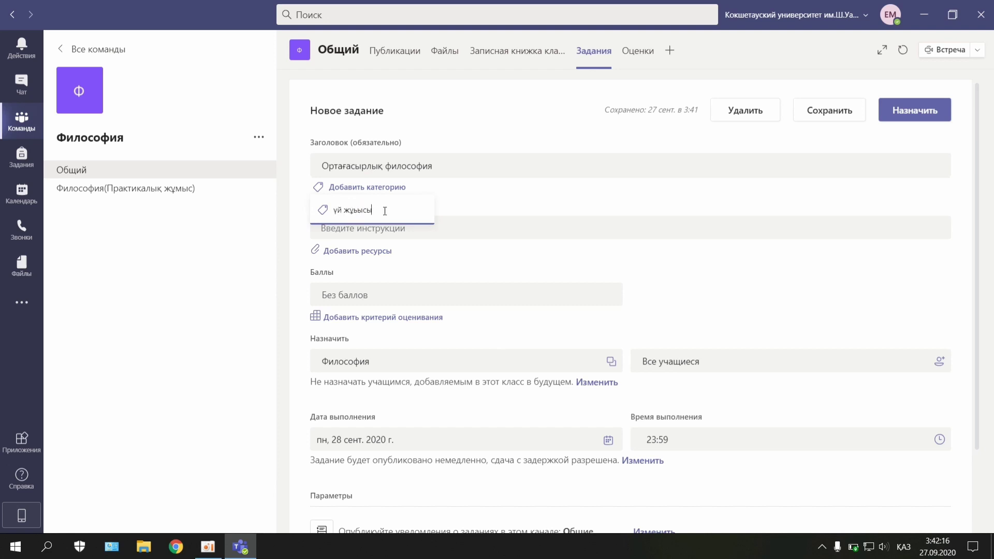
key("Return")
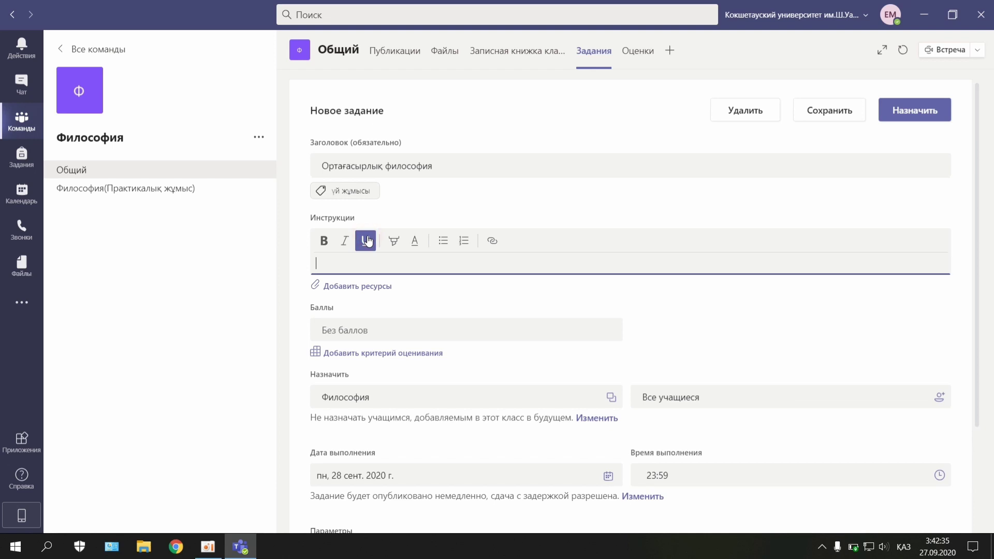
left_click(350, 243)
left_click(325, 242)
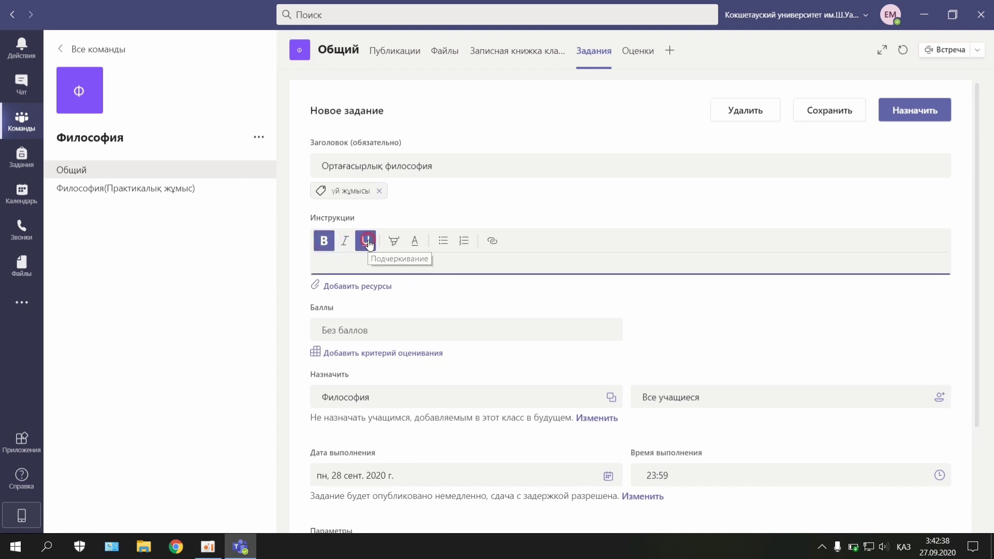
left_click(357, 249)
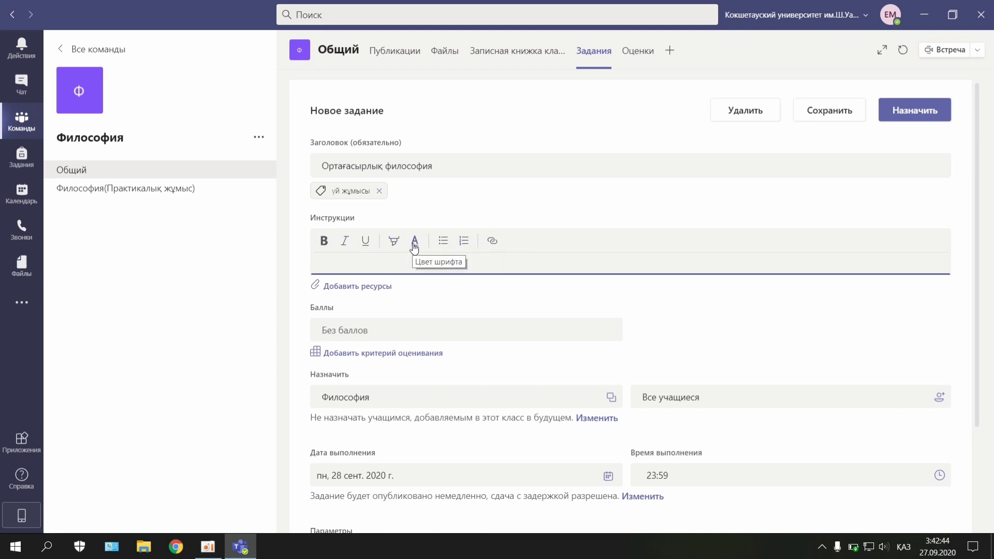
Step: Enter the instructions "Антикалық философия мен Ортағасырлық философияны салыстыру" in bold red text
left_click(415, 244)
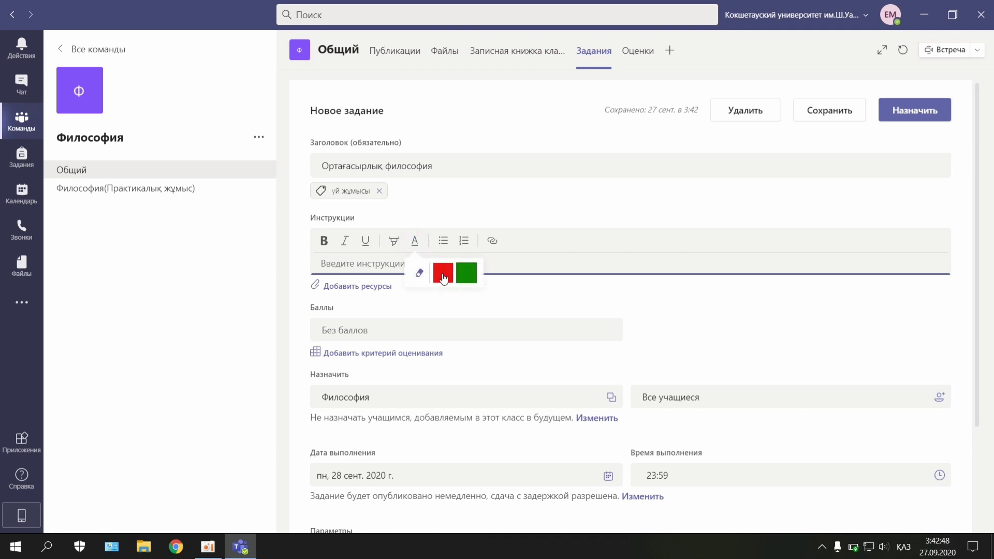
left_click(451, 274)
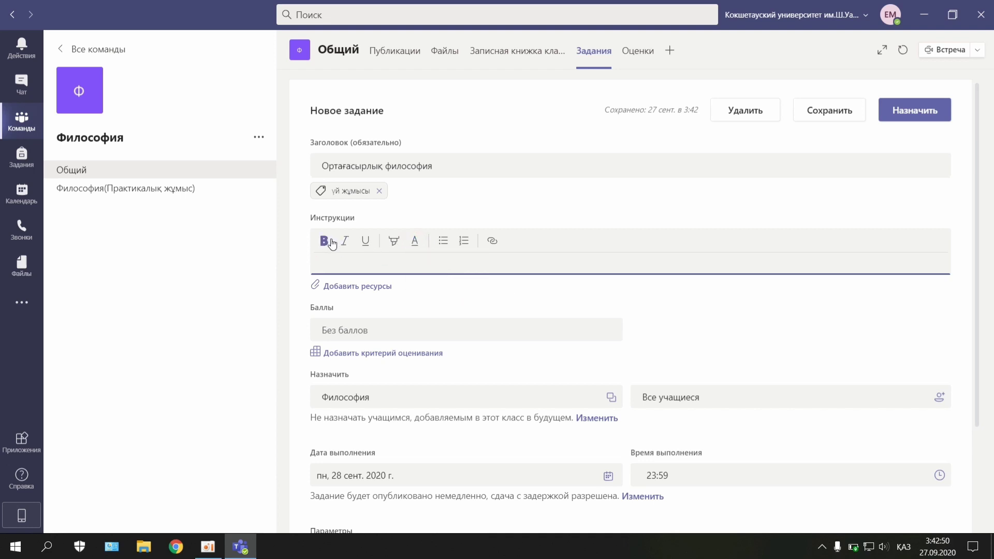
left_click(332, 244)
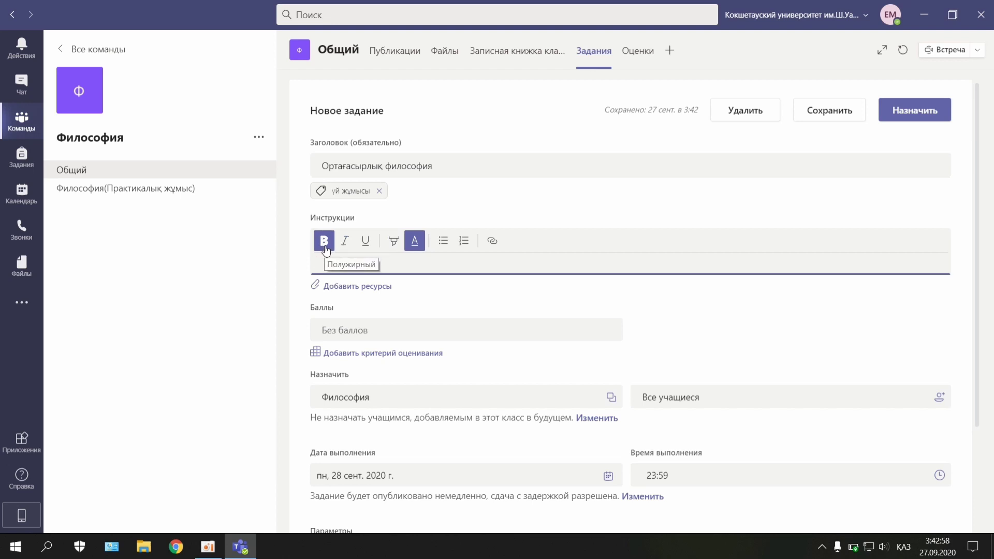
type("Антикалық философия мен Ортағасырлық философияны салыстыру")
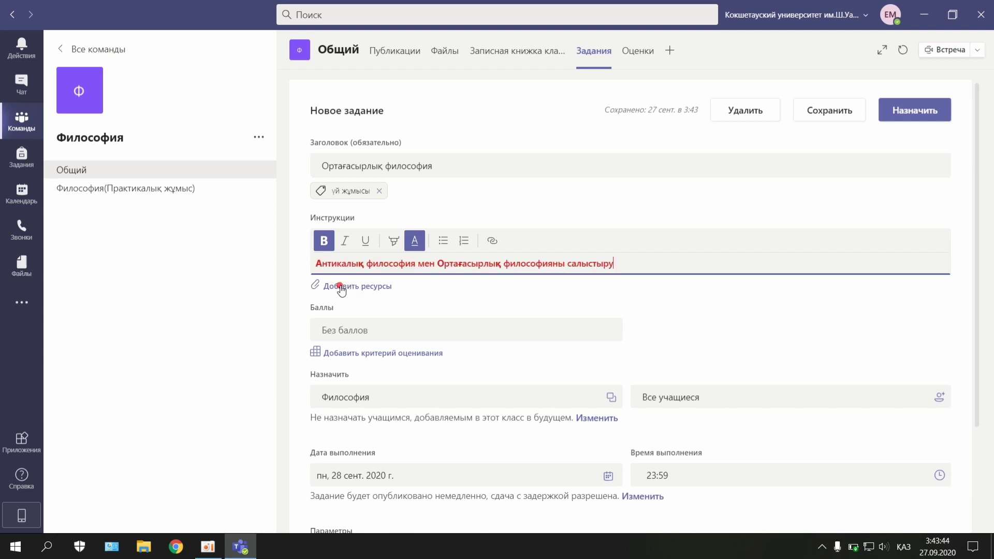
Step: Attach the file Lato-Black.ttf from this device to the assignment as a resource
left_click(344, 282)
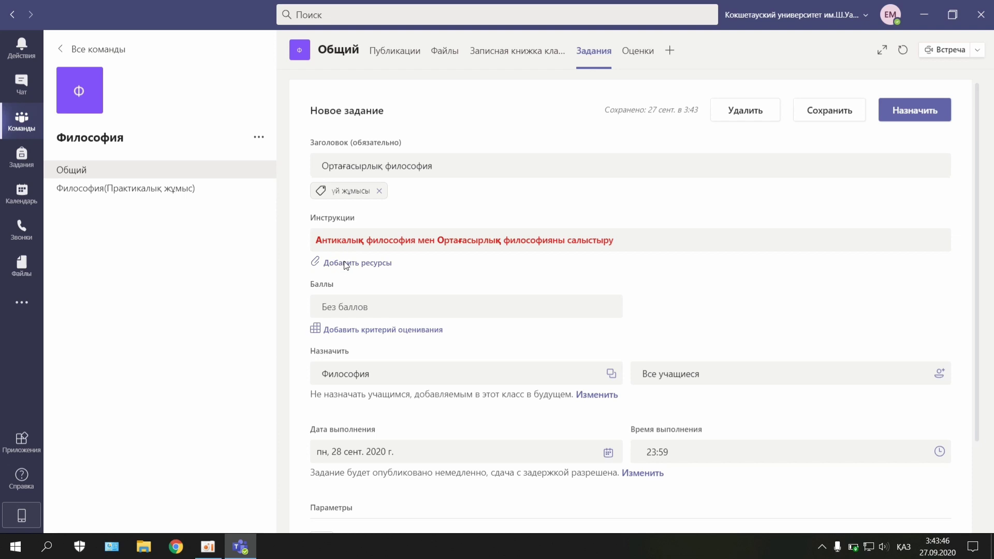
left_click(342, 264)
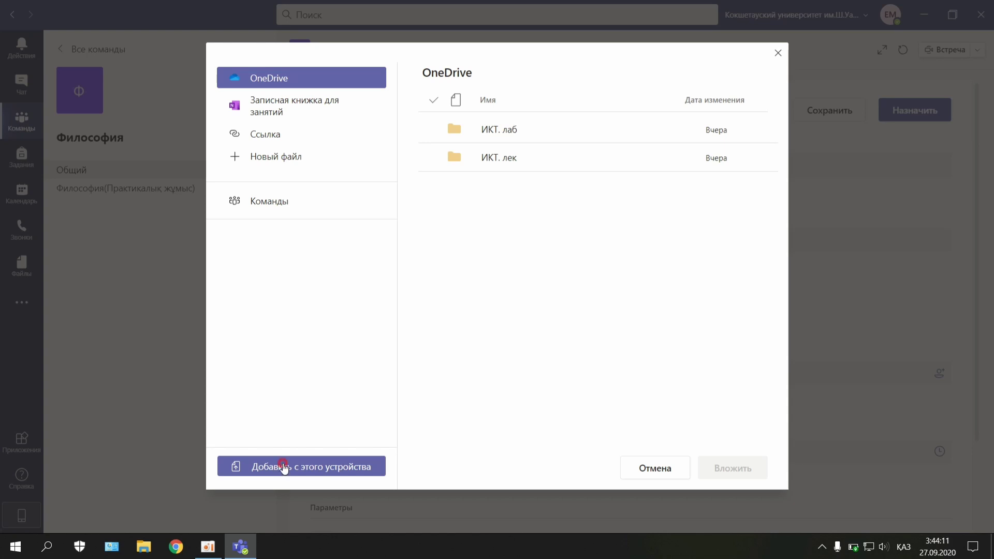
left_click(284, 467)
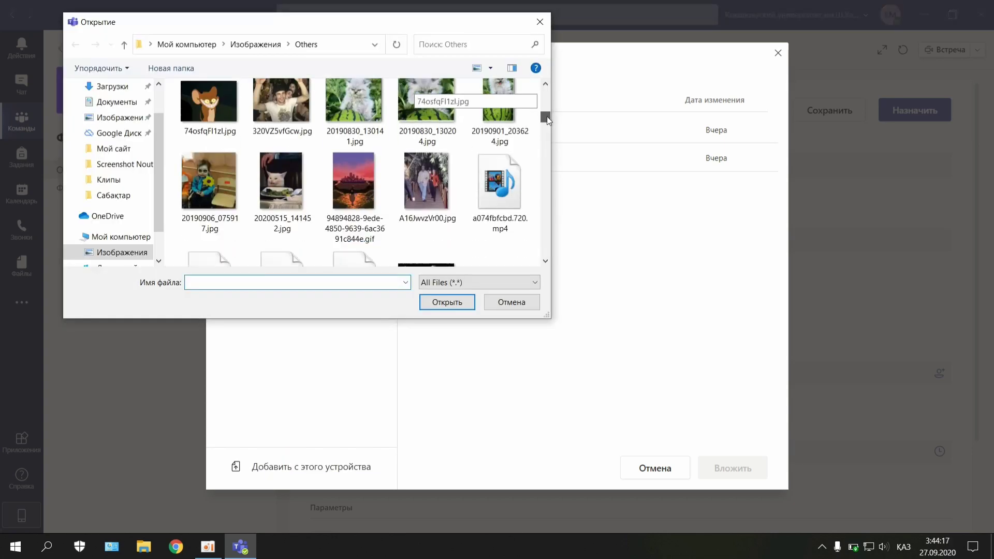
left_click_drag(546, 116, 545, 191)
left_click(204, 159)
left_click(448, 303)
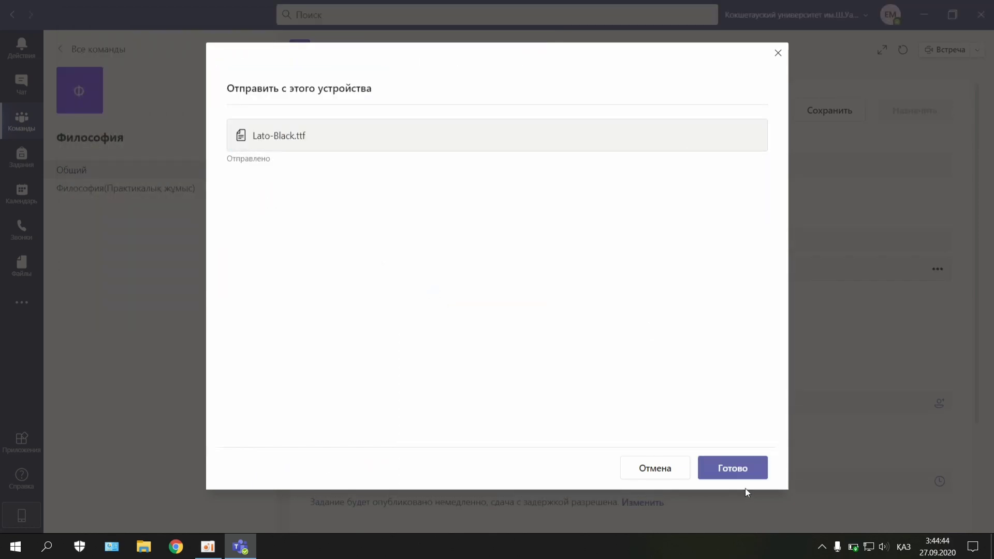
left_click(733, 468)
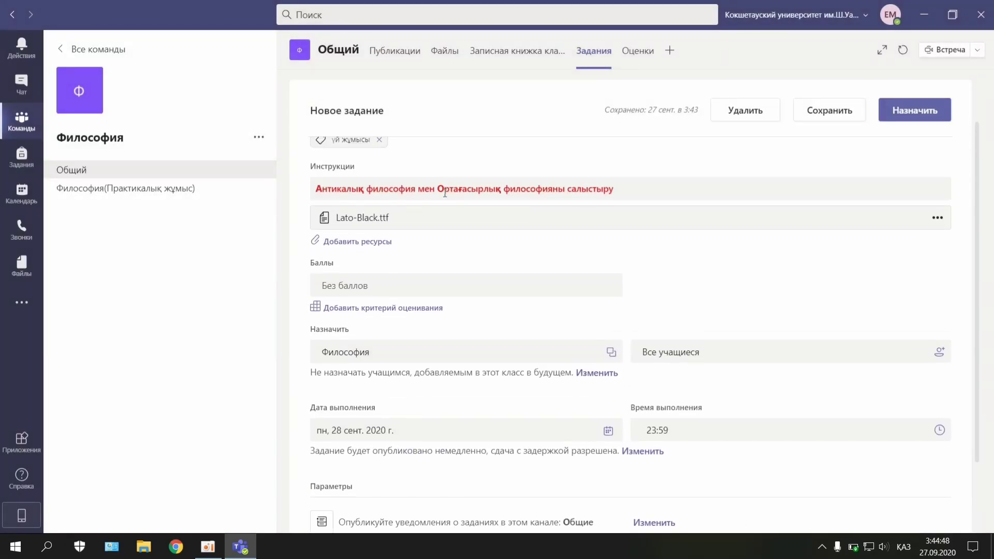
left_click(938, 219)
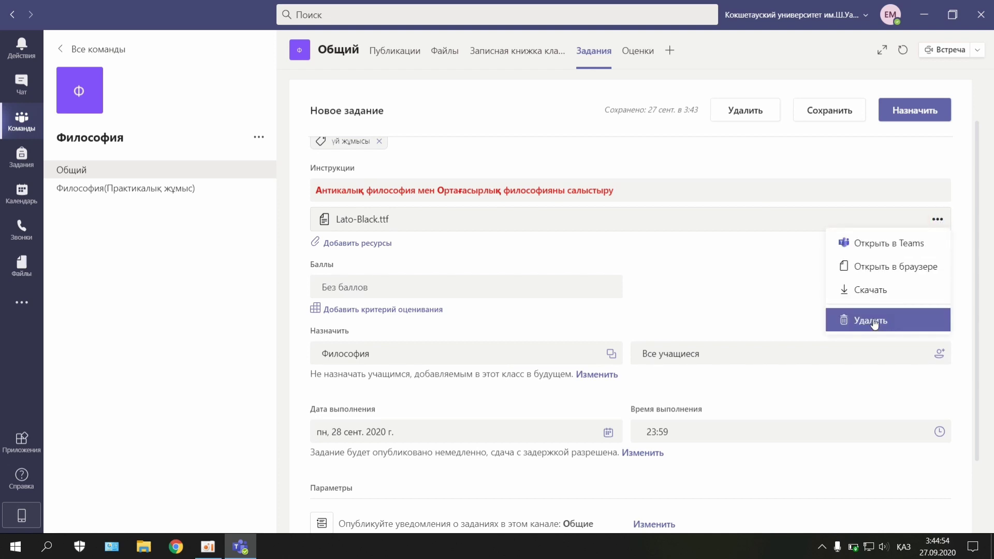
left_click(775, 259)
Step: Set the assignment's points to 10
scroll(367, 303, "down", 2)
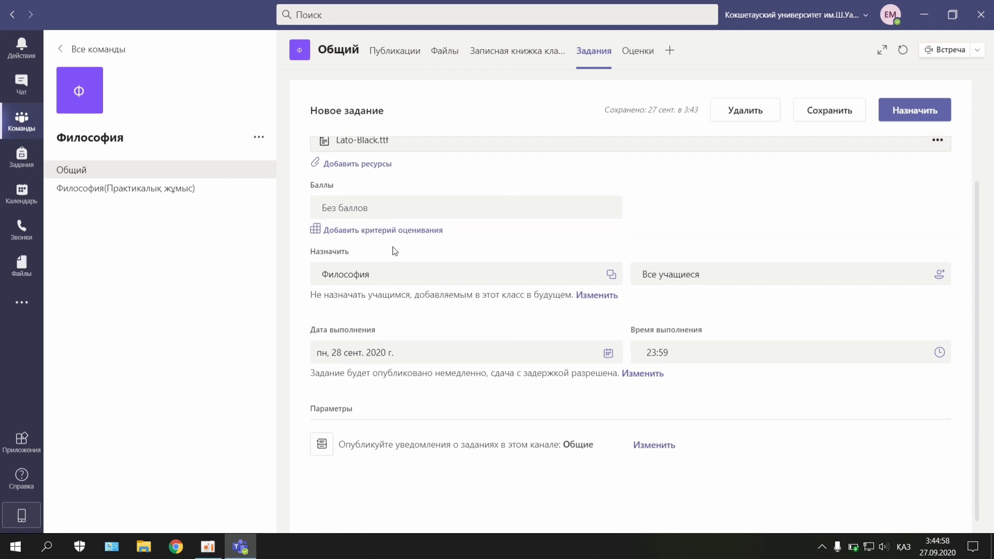
left_click(372, 206)
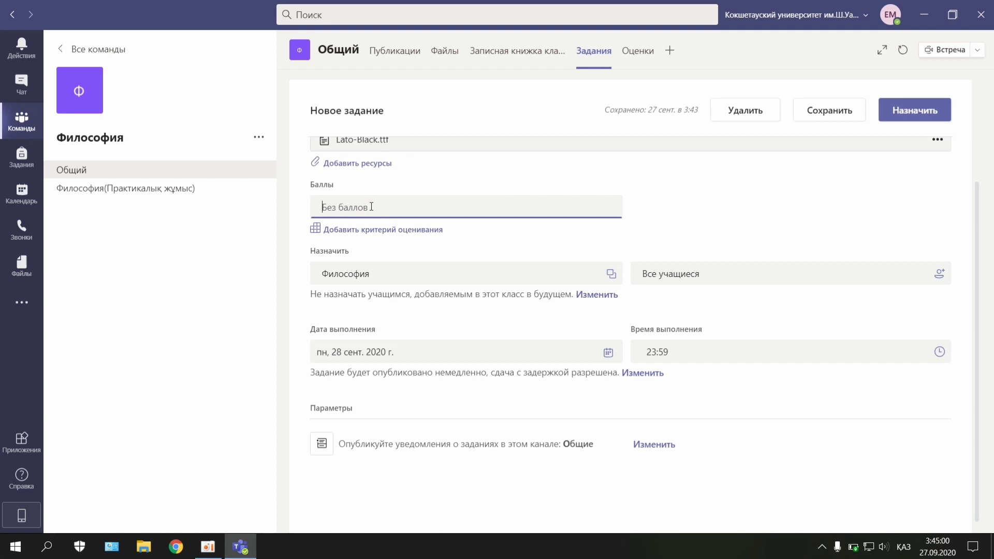
type("10")
Step: Create a new grading rubric for the assignment and name it "Философия бағалау"
left_click(377, 230)
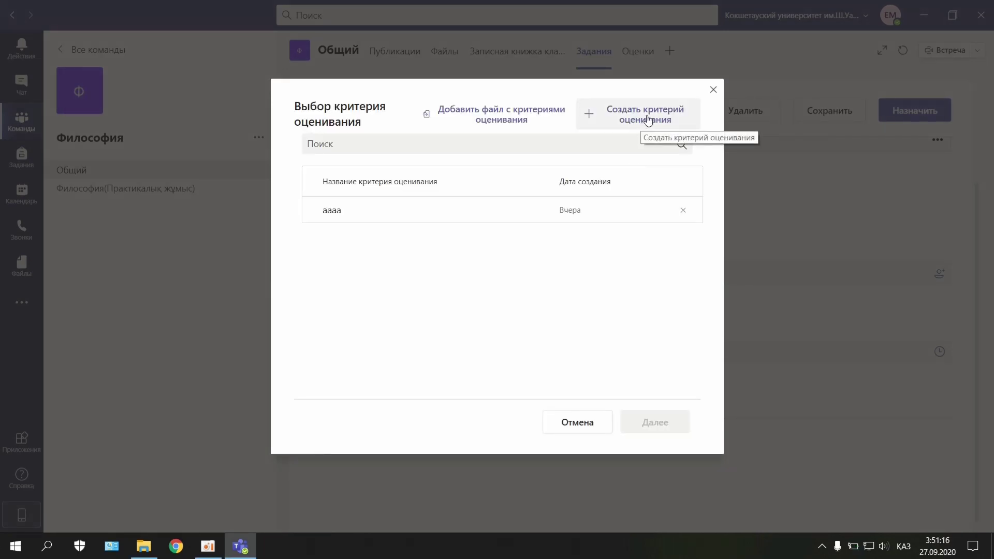
left_click(648, 120)
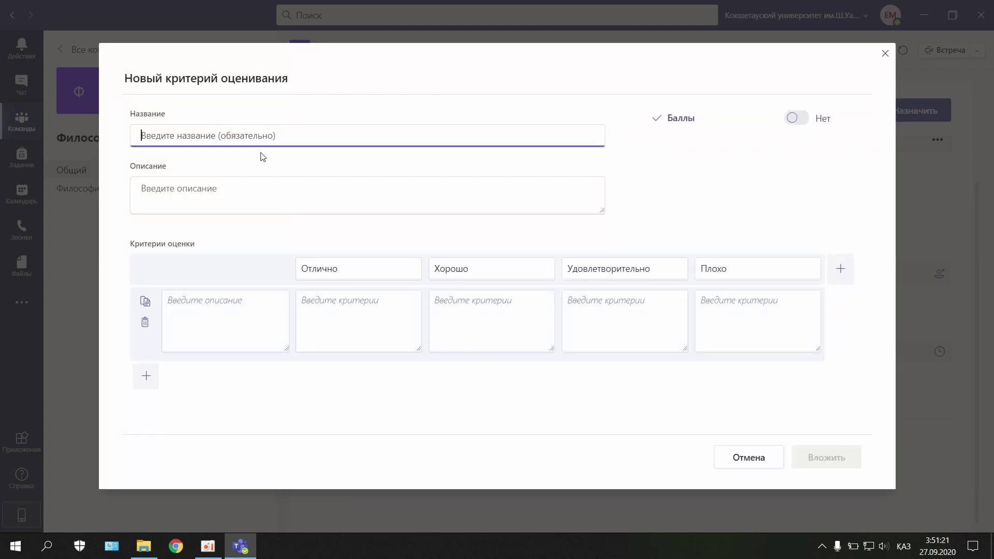
type("Философия бағалау")
left_click(192, 188)
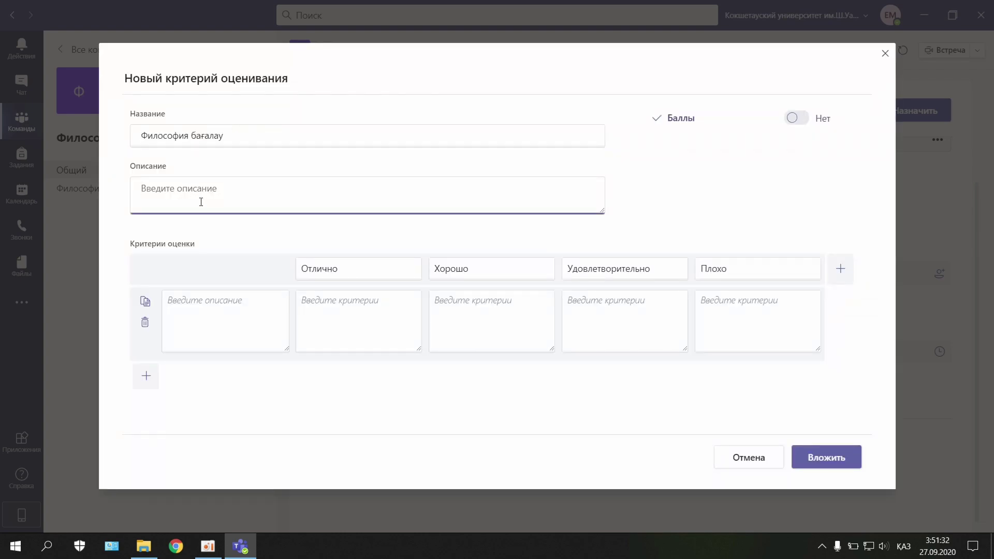
left_click(195, 311)
left_click(391, 313)
left_click(487, 317)
left_click(747, 316)
left_click(285, 314)
left_click(474, 315)
left_click(612, 310)
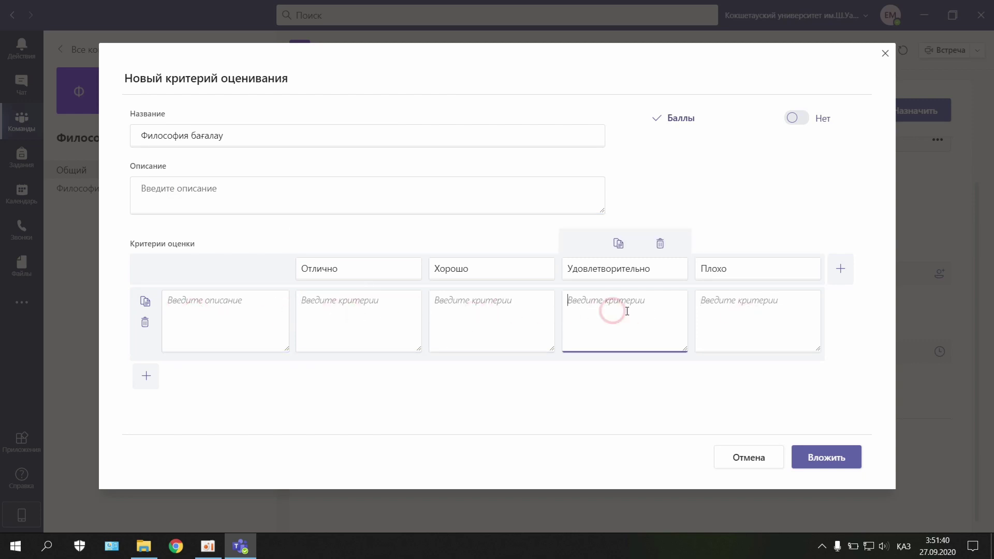
left_click(495, 313)
left_click(320, 313)
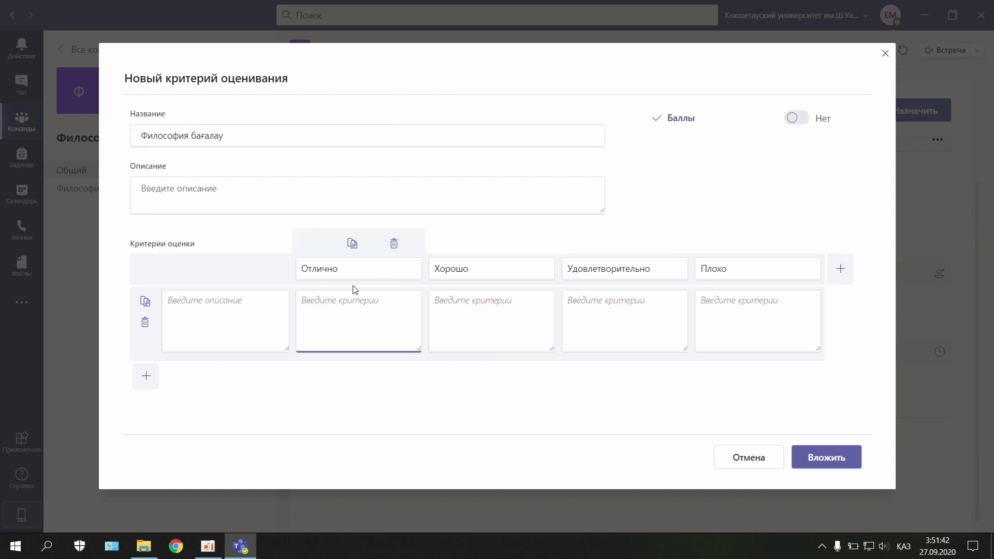
left_click_drag(338, 270, 300, 270)
left_click_drag(474, 270, 420, 273)
left_click(635, 268)
left_click_drag(668, 268, 560, 269)
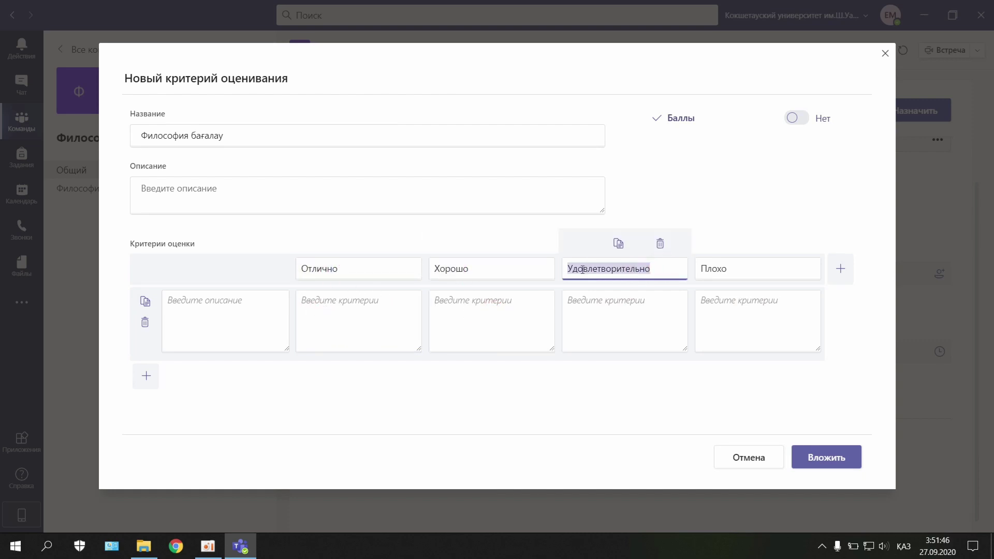
Step: Delete the "Плохо" rating column from the rubric
left_click(732, 267)
left_click_drag(732, 267, 699, 269)
left_click(712, 310)
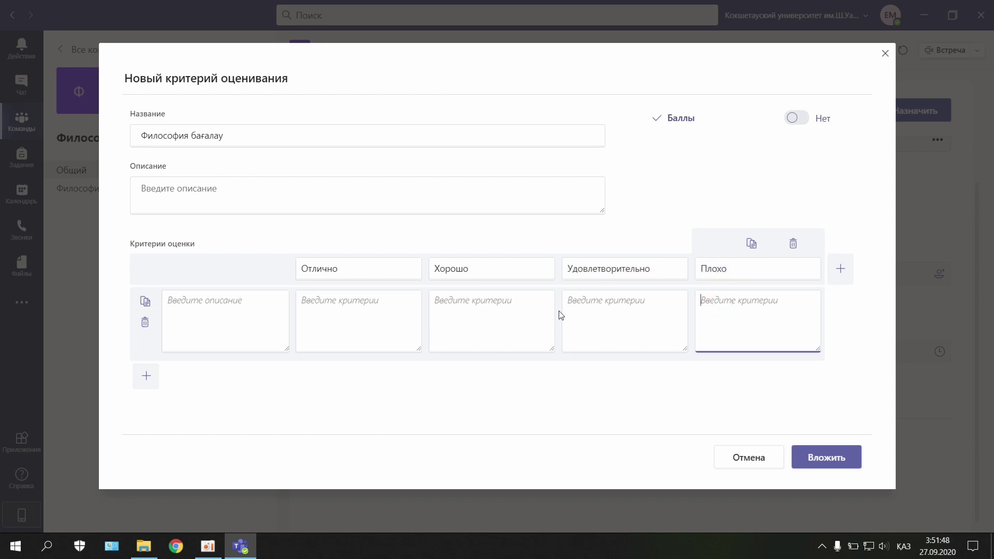
left_click(794, 245)
Step: Describe the rubric row as "Ортағасырлық философия" and set its "Отлично" criteria to "Антикалық философия және Ортағасырлық философия"
left_click(232, 321)
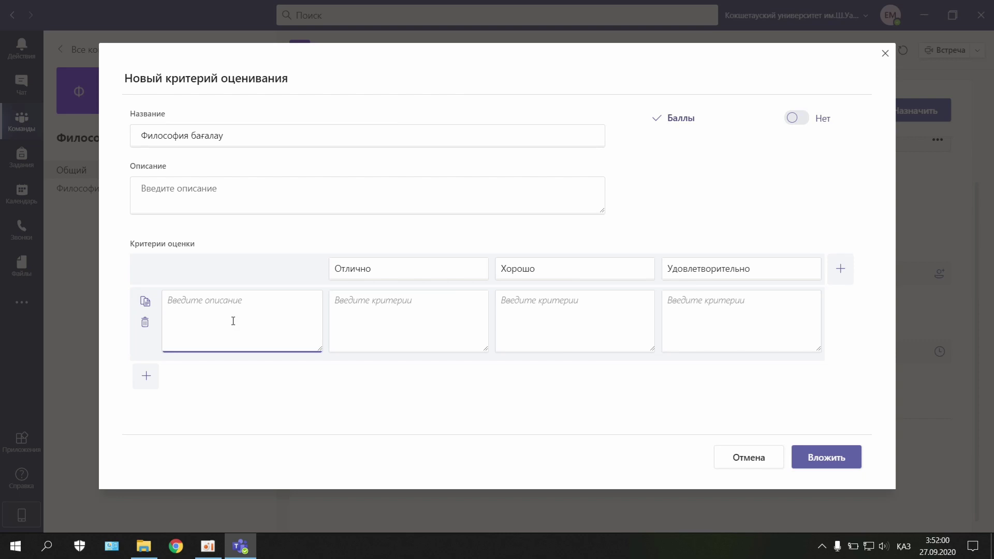
left_click(361, 302)
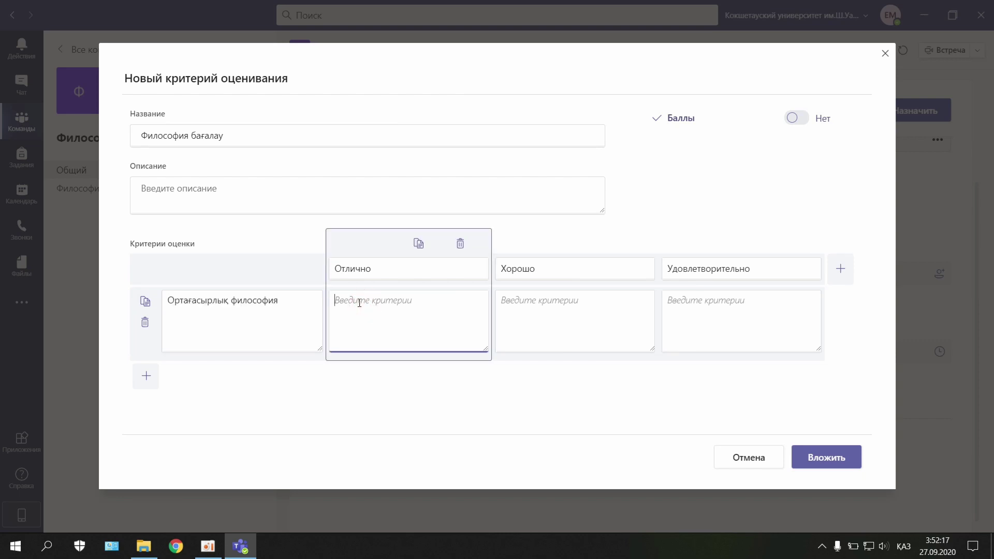
type("Антикалық философия және Ортағасырлық философия")
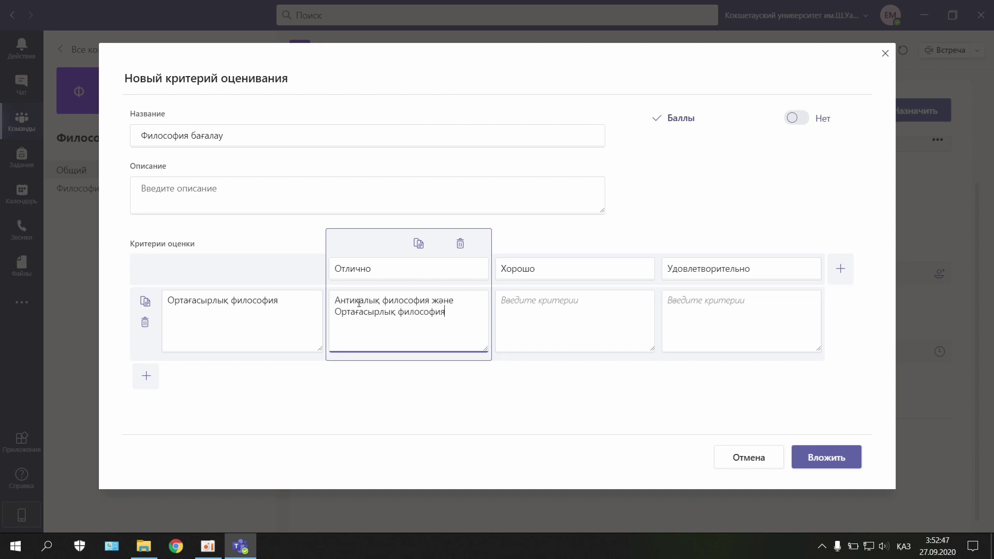
Step: Set the "Хорошо" criteria to "Ортағасырлық философия" and the "Удовлетворительно" criteria to "Түсінік айта алуы"
left_click(539, 306)
type("Ортағасырлық философия")
left_click(673, 306)
type("Әлемдік жар")
key("ctrl+a")
key("BackSpace")
type("Түсінік айта алуы")
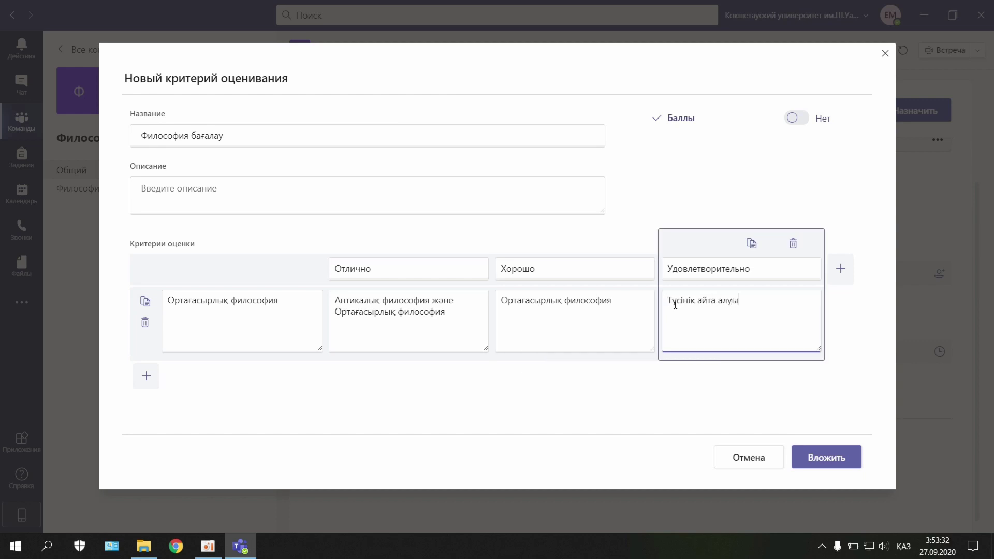
Step: Try the rubric's points option, leave it turned off, and attach the rubric to the assignment
left_click(796, 118)
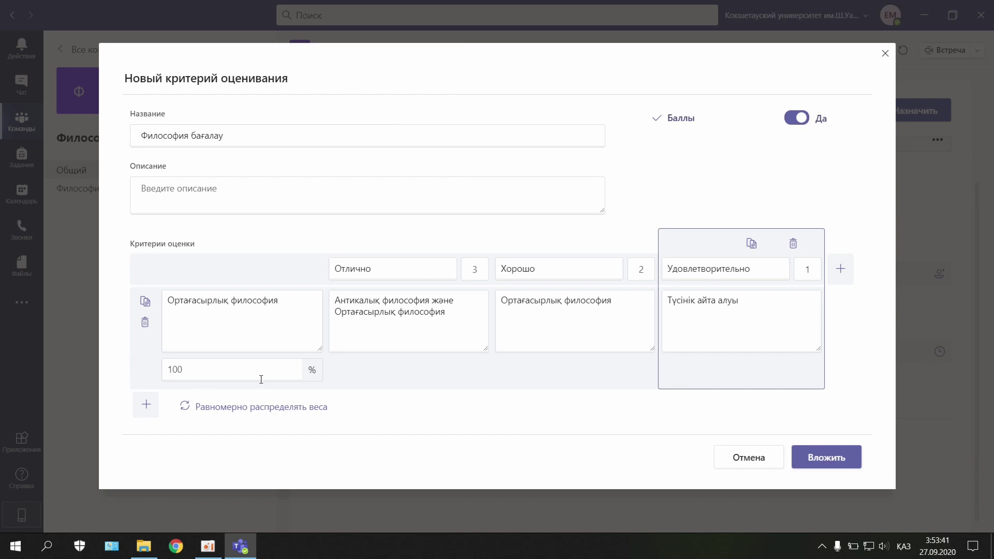
left_click(804, 119)
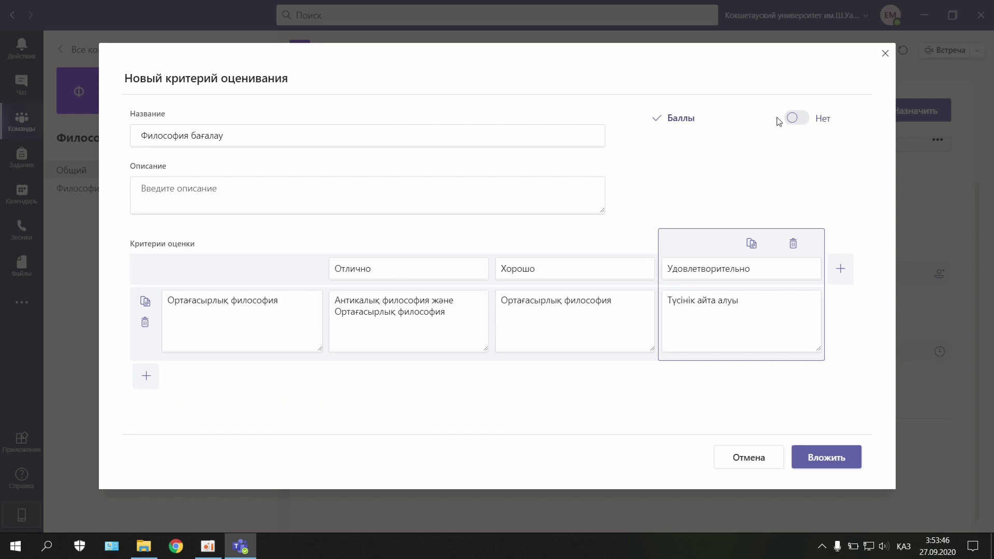
left_click(834, 458)
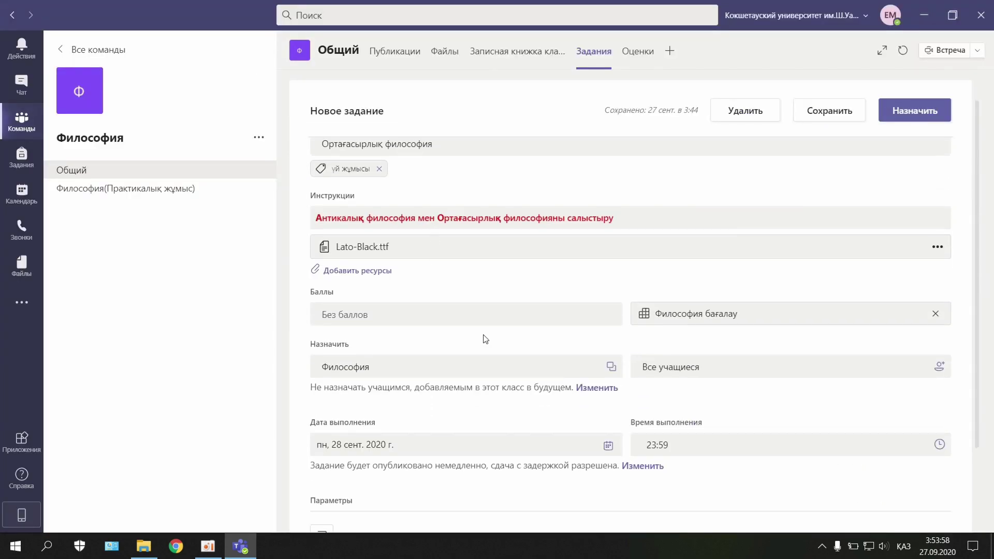
scroll(486, 339, "down", 2)
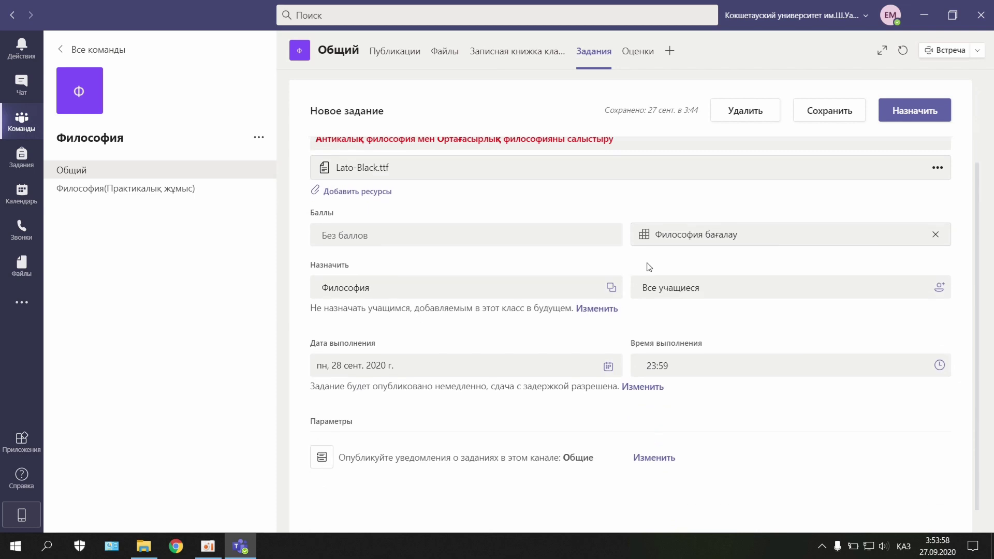
Step: Look through the student selection for the assignment without changing it, and set the due date to 26 September 2020
mouse_move(336, 230)
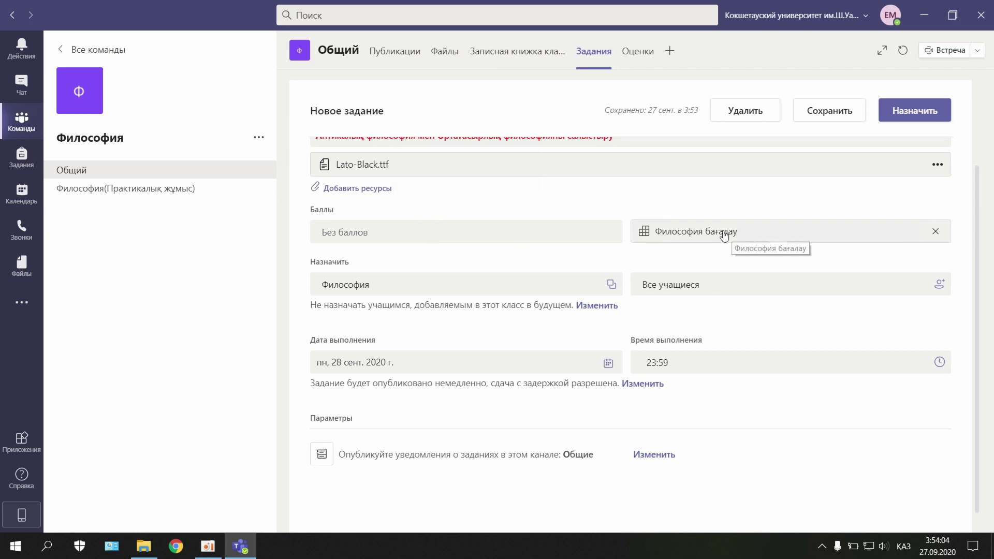
scroll(937, 269, "down", 1)
left_click(938, 265)
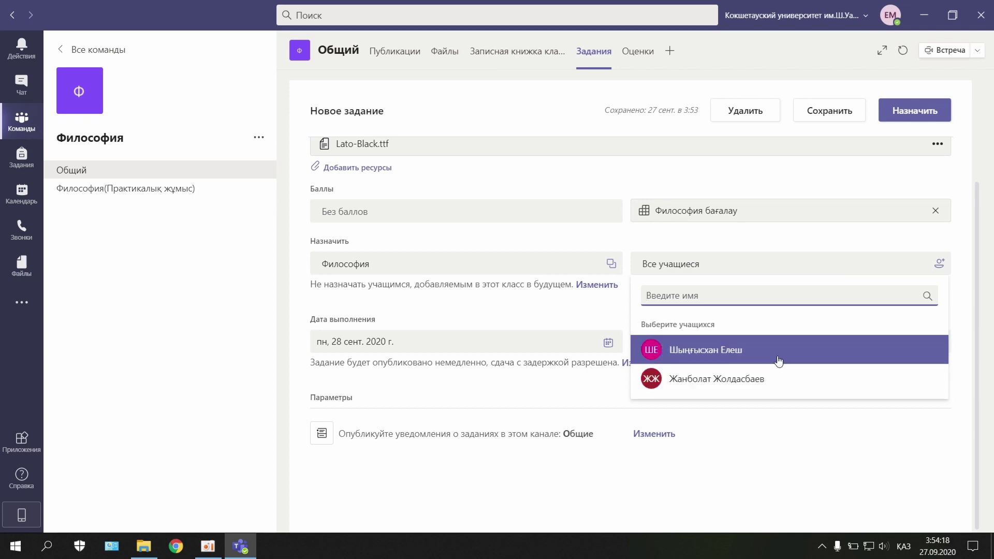
key("Escape")
left_click(584, 350)
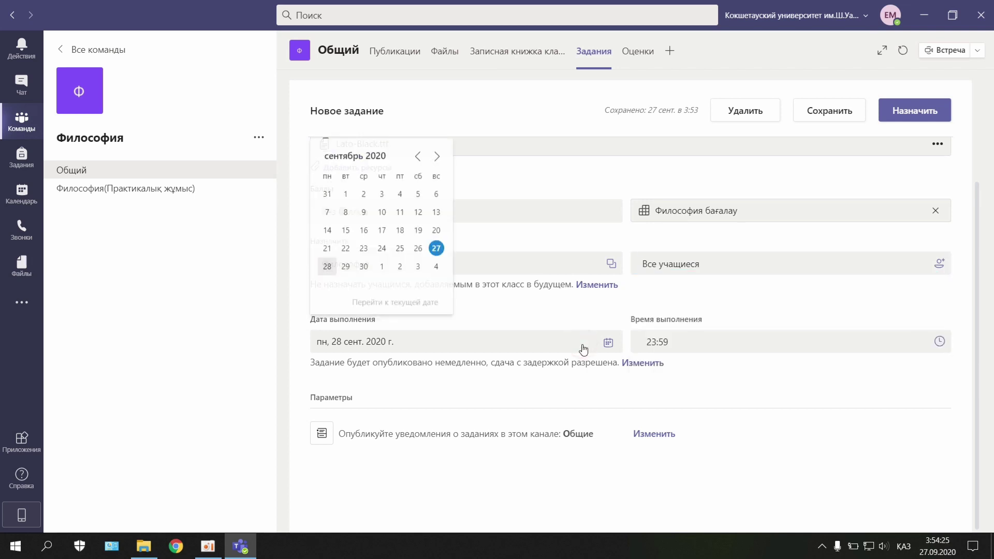
left_click(418, 248)
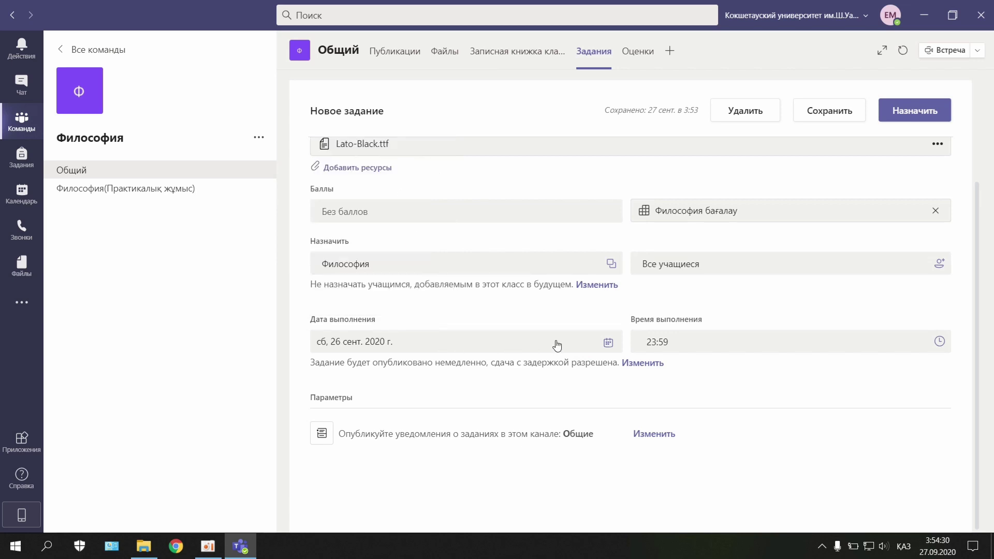
Step: Set the assignment notifications to be published in the "Философия(Практикалық жұмыс)" channel
left_click(660, 434)
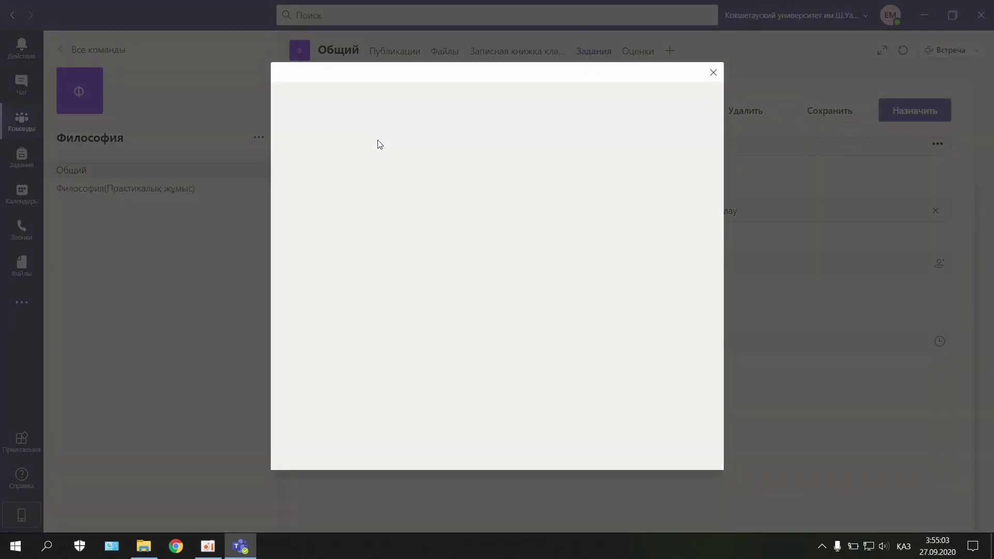
left_click(449, 237)
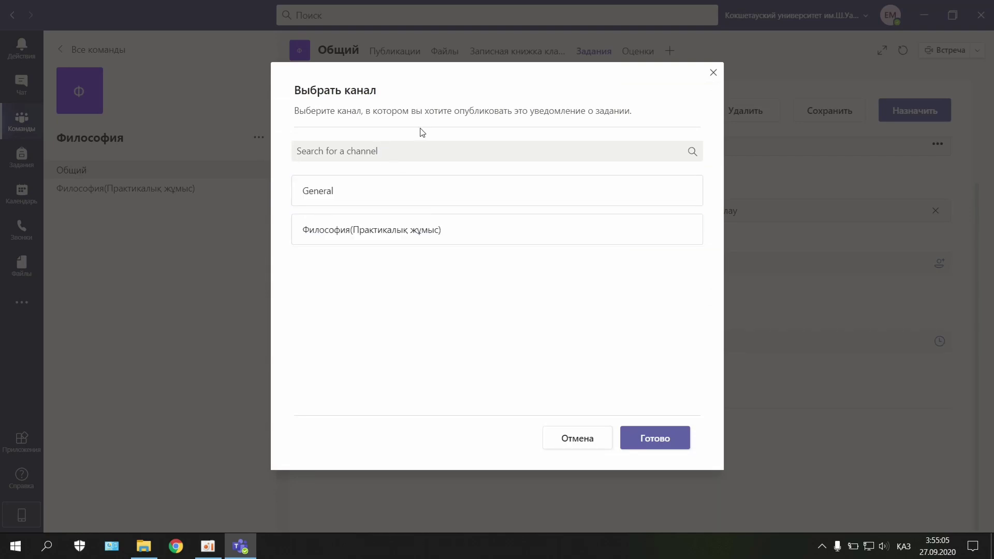
left_click(443, 231)
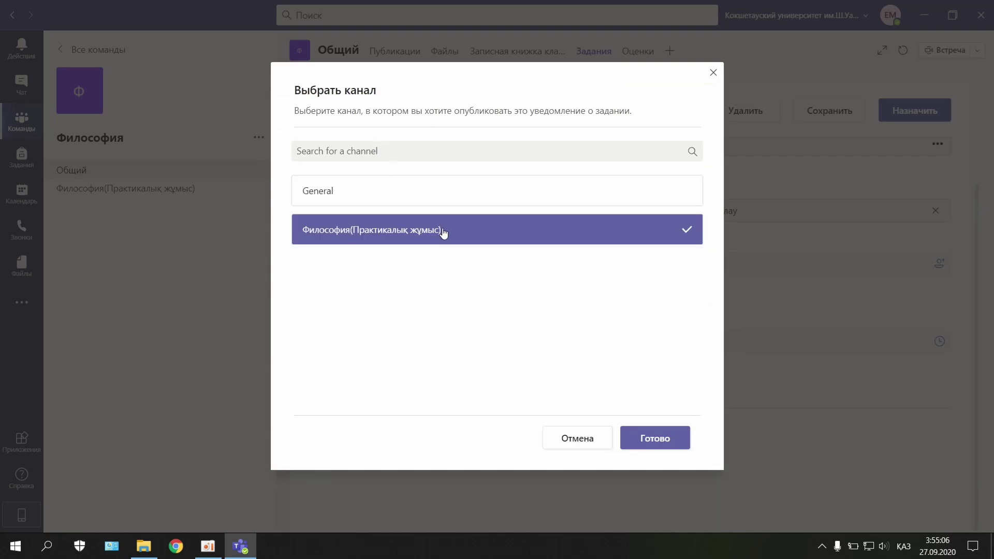
left_click(669, 439)
Step: Open the assignment's timeline settings and try the closing date option "Дата закрытия"
left_click(650, 364)
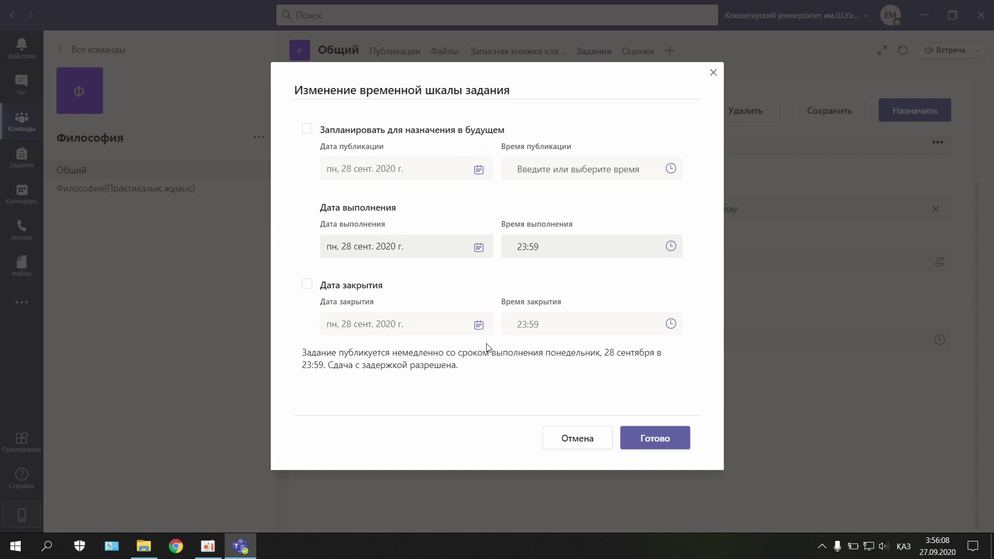
left_click(309, 286)
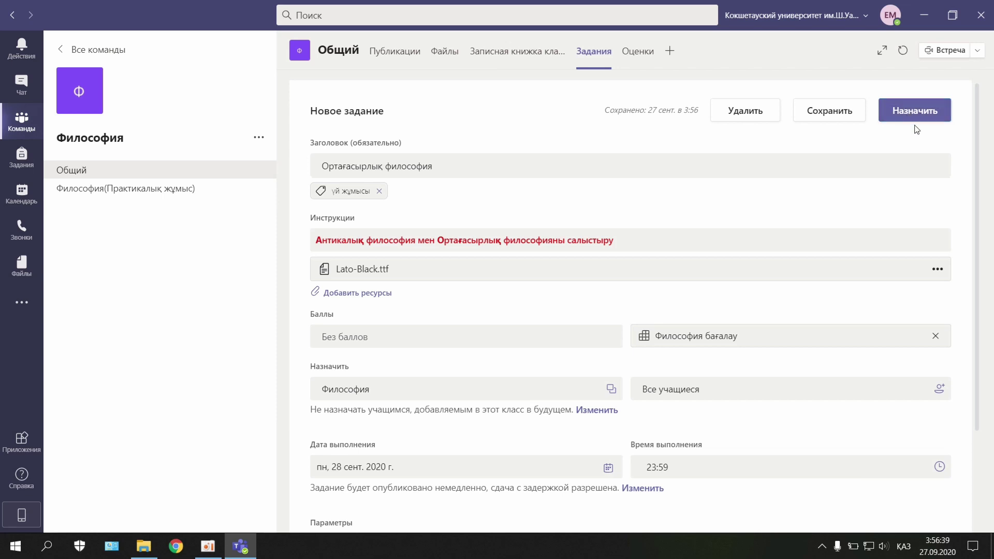
Step: Save the assignment as a draft, and collapse and re-expand the "Черновики" section of the assignment list
left_click(822, 115)
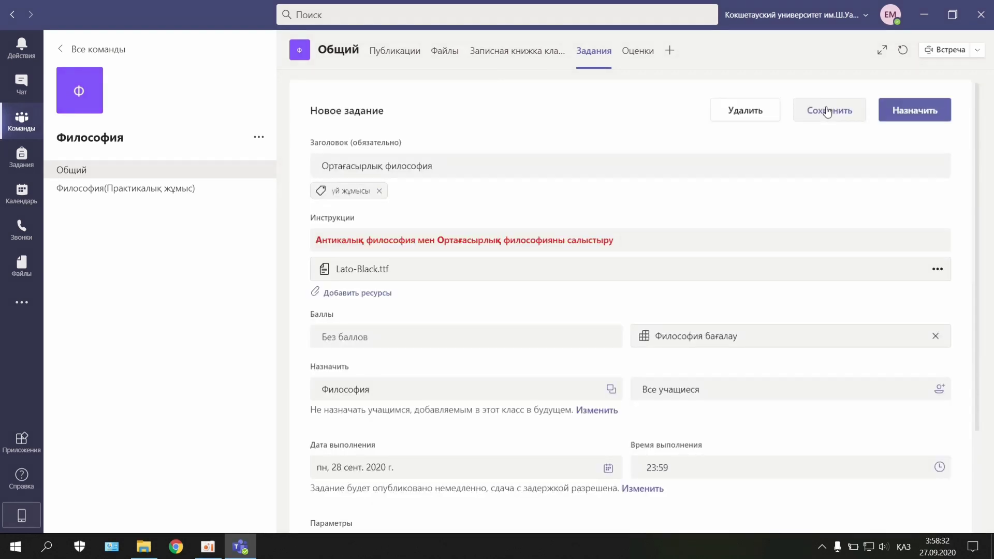
left_click(828, 112)
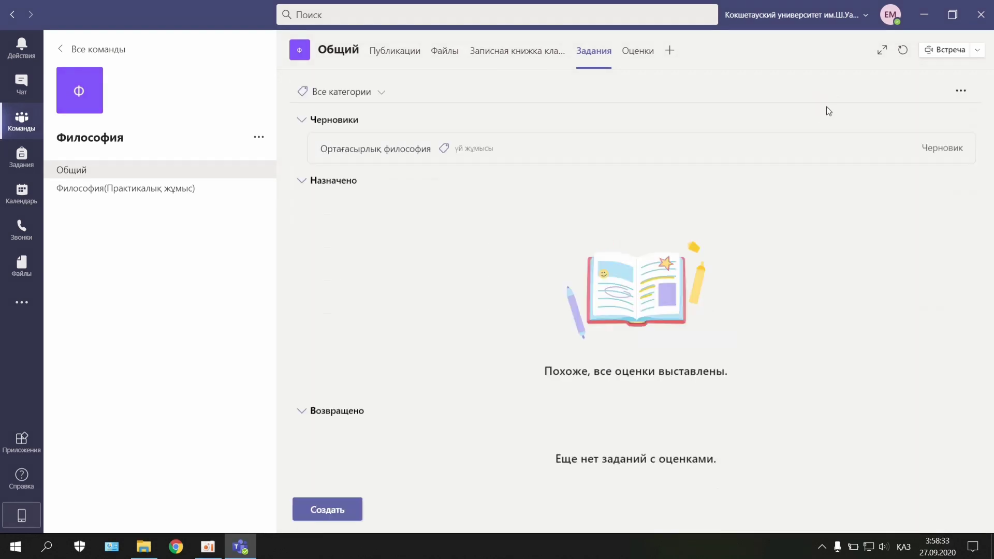
left_click(309, 120)
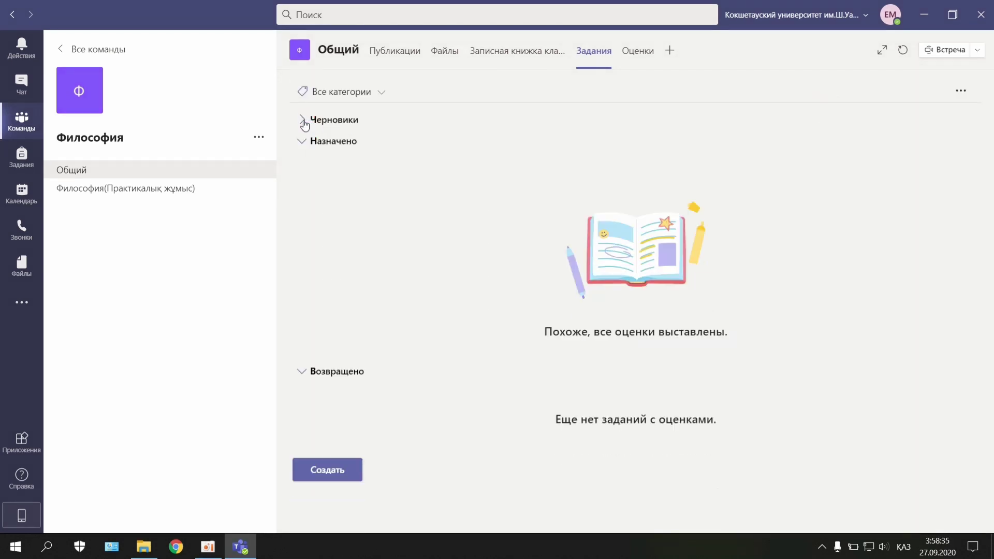
left_click(305, 120)
Step: Assign the draft "Ортағасырлық философия" to the class and collapse the "Черновики" section
left_click(725, 151)
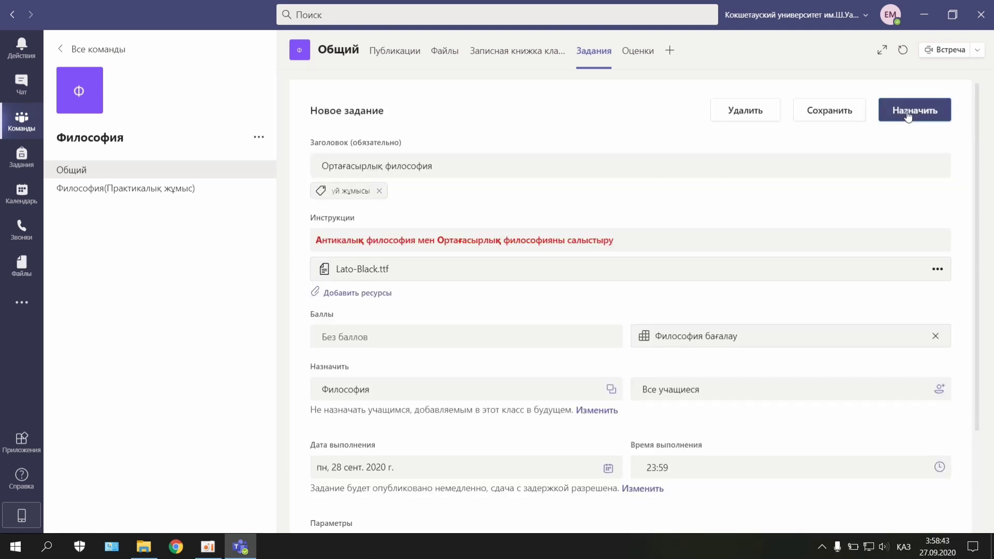
left_click(908, 115)
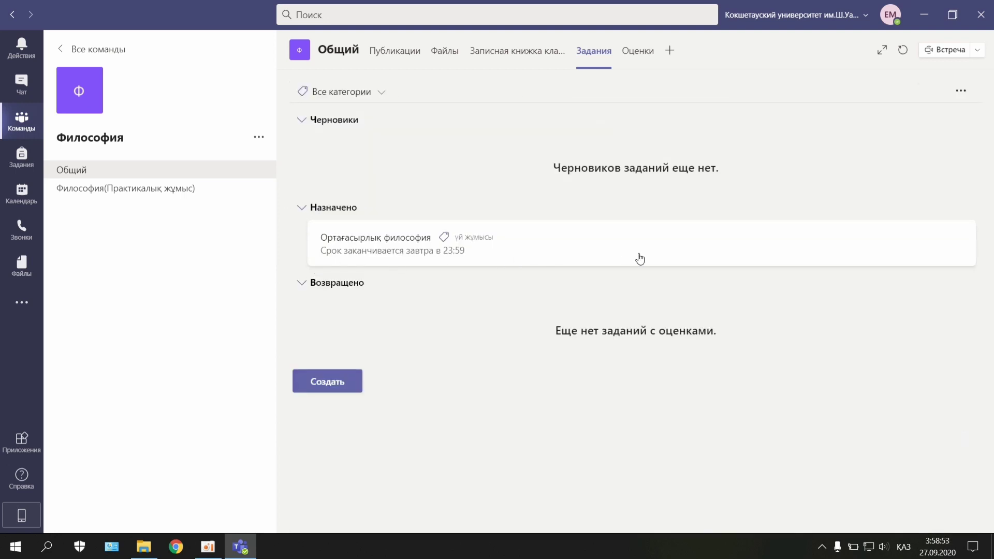
left_click(302, 122)
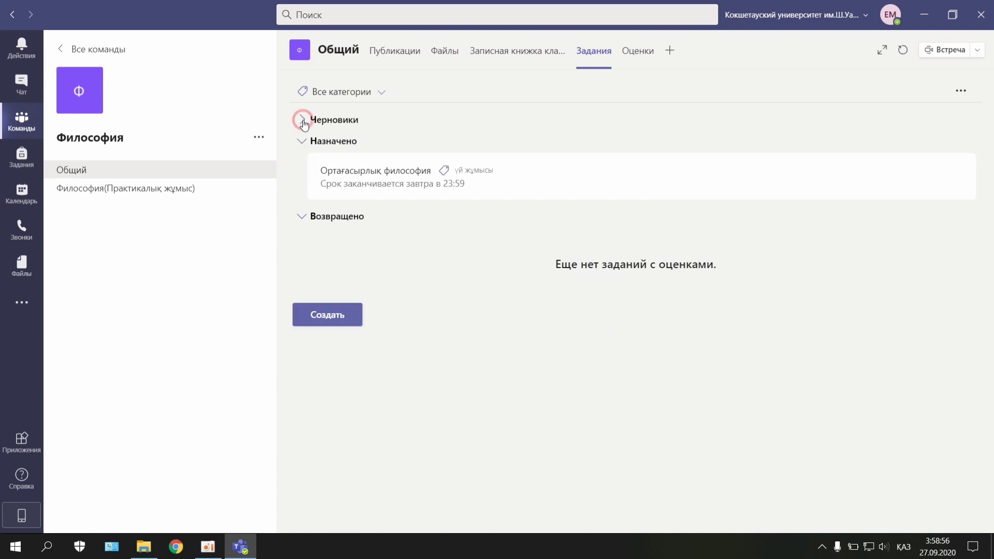